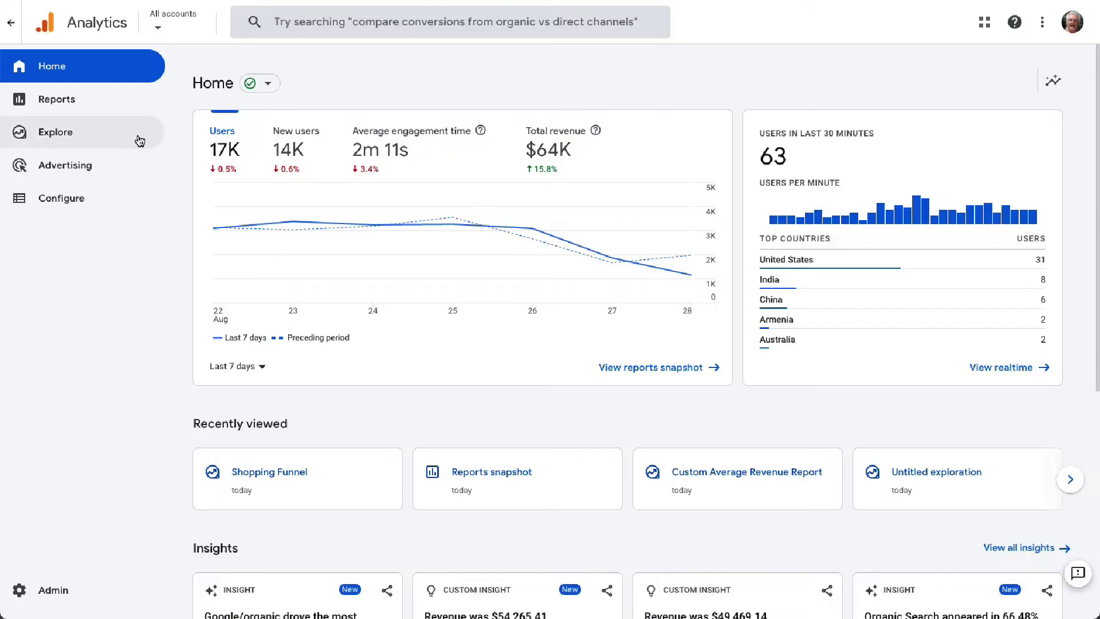
Step: Start a blank exploration and import the Google Ads campaign dimension
{"action": "left_click", "coordinate": [48, 134]}
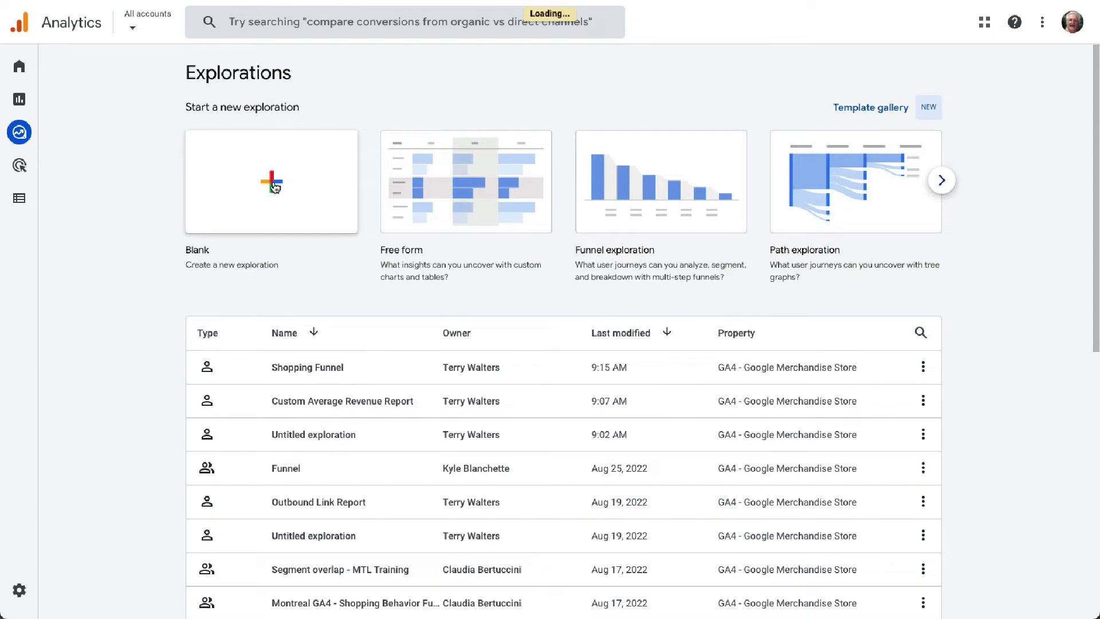
{"action": "left_click", "coordinate": [275, 187]}
{"action": "left_click", "coordinate": [169, 247]}
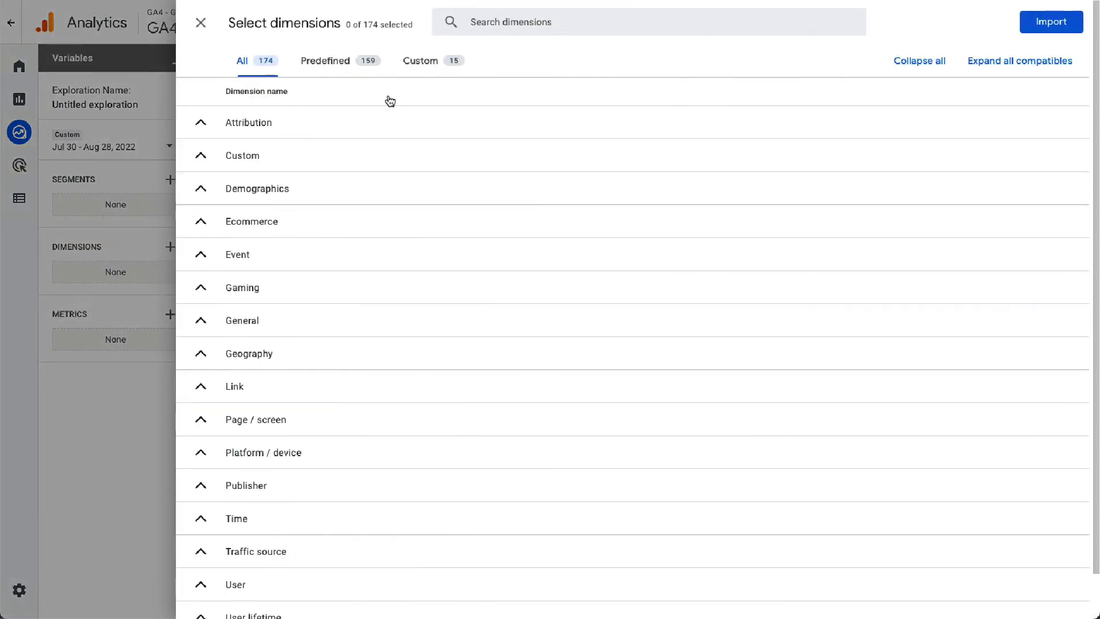
{"action": "type", "text": "Google Ad"}
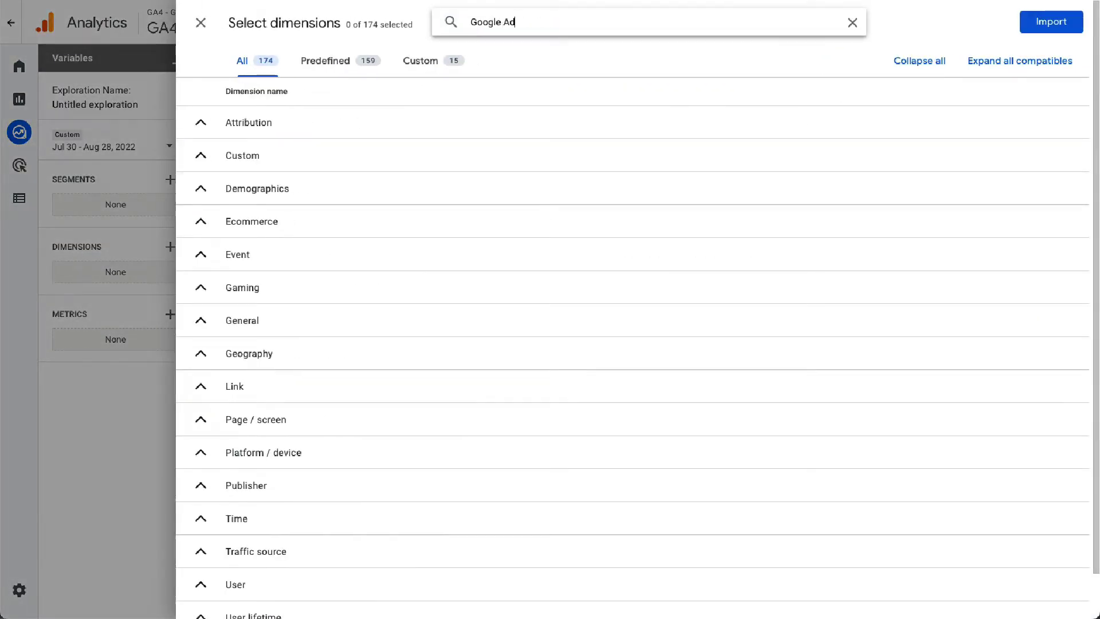
{"action": "type", "text": "s Ca"}
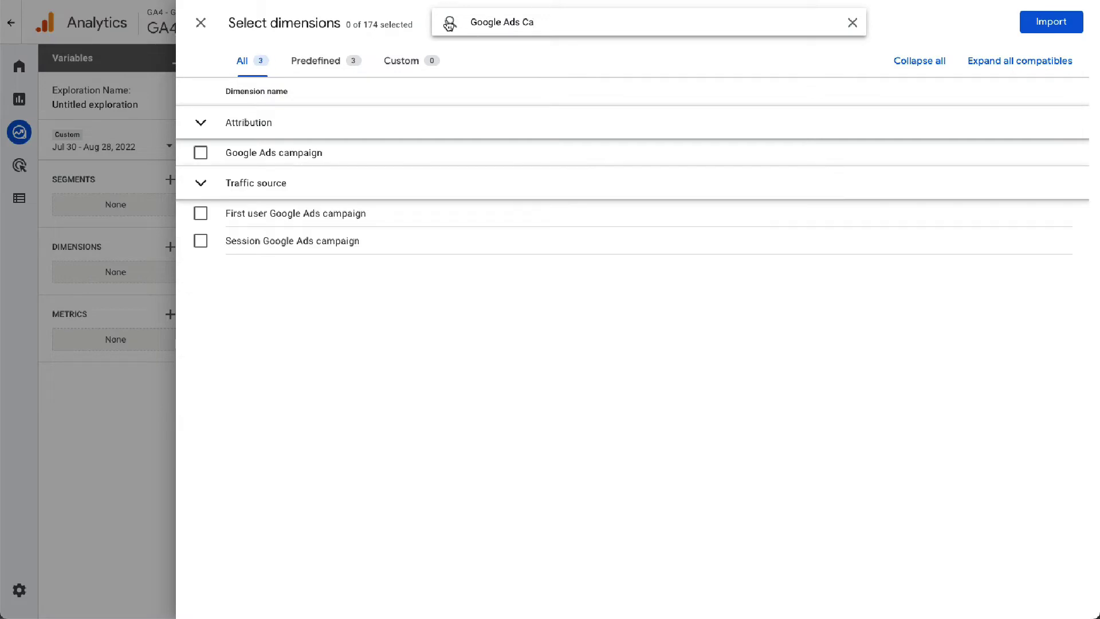
{"action": "left_click", "coordinate": [200, 153]}
{"action": "left_click", "coordinate": [1051, 22]}
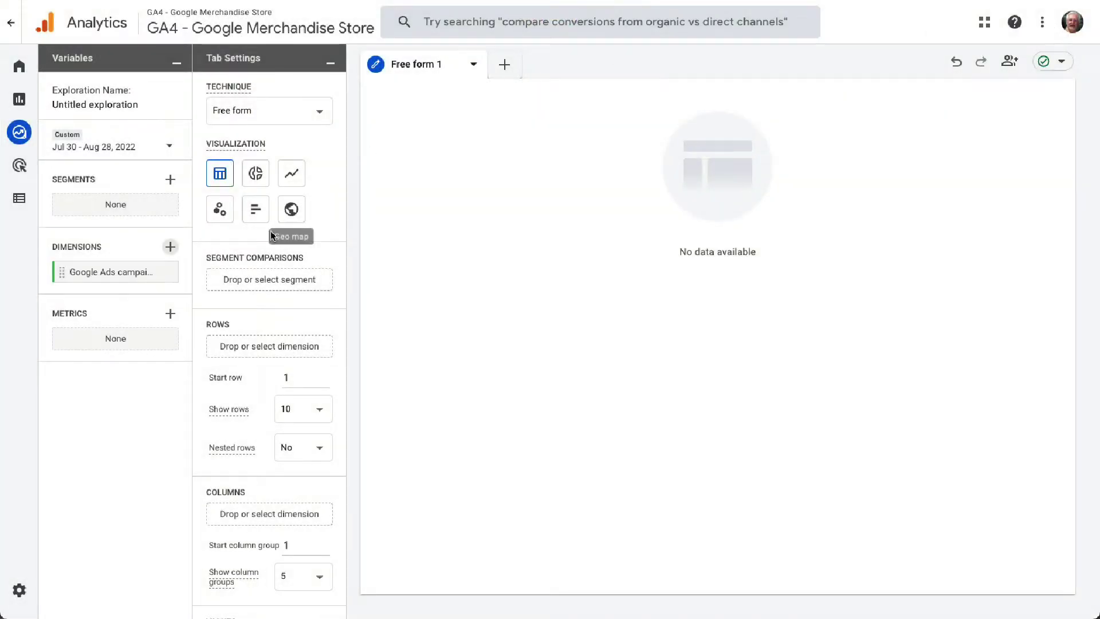
Step: Import the Purchases, Google Ads cost, Google Ads cost per click and Ecommerce revenue metrics
{"action": "left_click", "coordinate": [170, 313]}
{"action": "left_click", "coordinate": [477, 22]}
{"action": "type", "text": "Pur"}
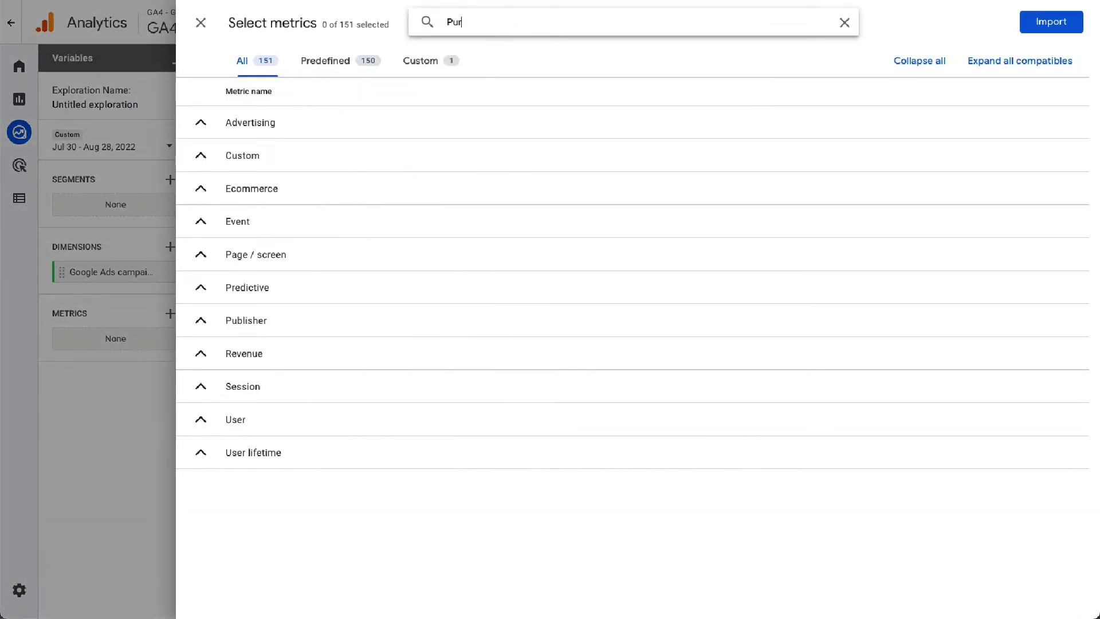
{"action": "type", "text": "chases"}
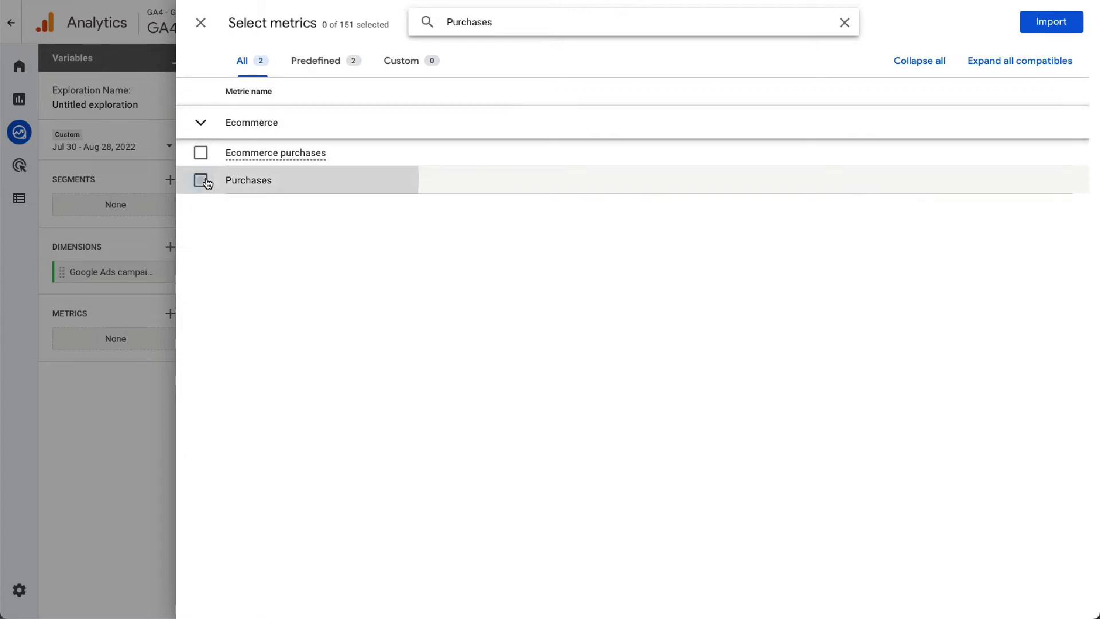
{"action": "left_click", "coordinate": [201, 180]}
{"action": "key", "text": "BackSpace"}
{"action": "type", "text": "Go"}
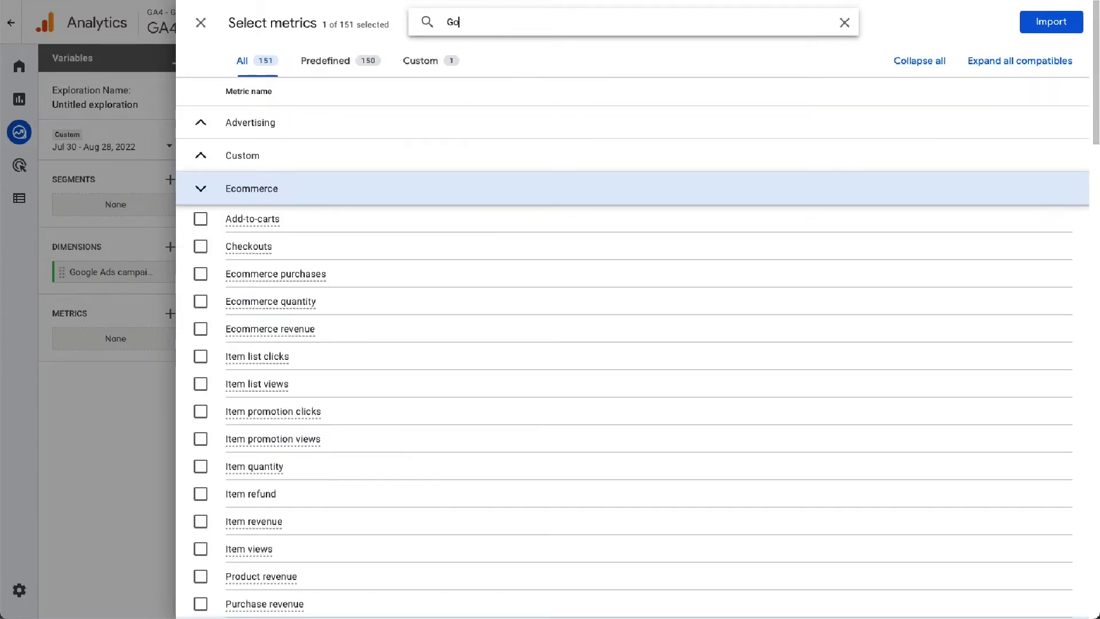
{"action": "type", "text": "ogle Ads cost"}
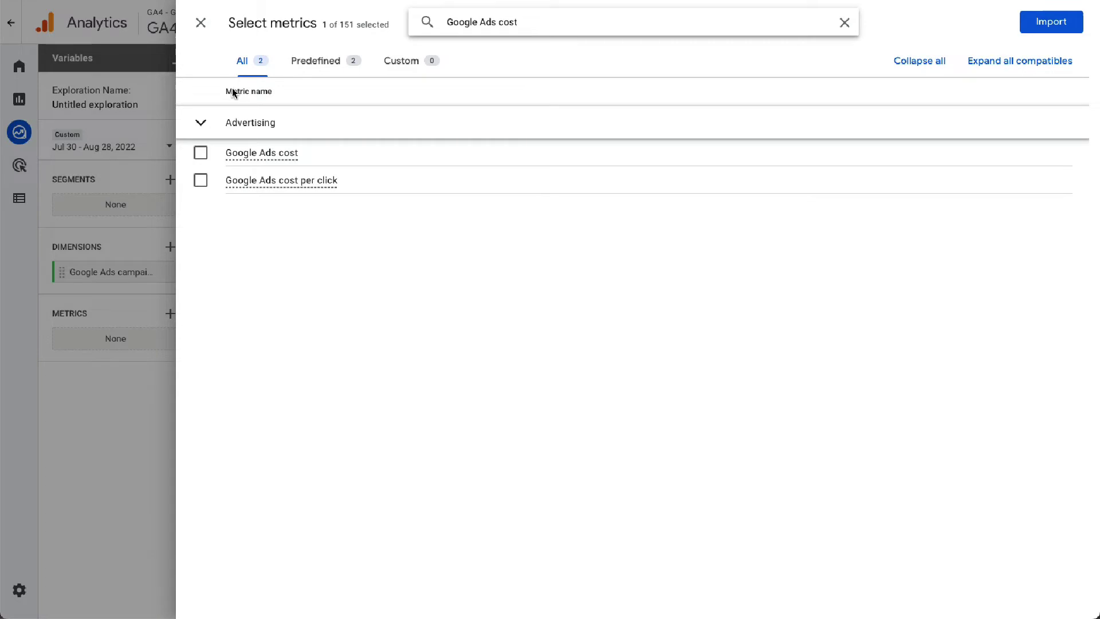
{"action": "left_click", "coordinate": [355, 152]}
{"action": "left_click", "coordinate": [203, 182]}
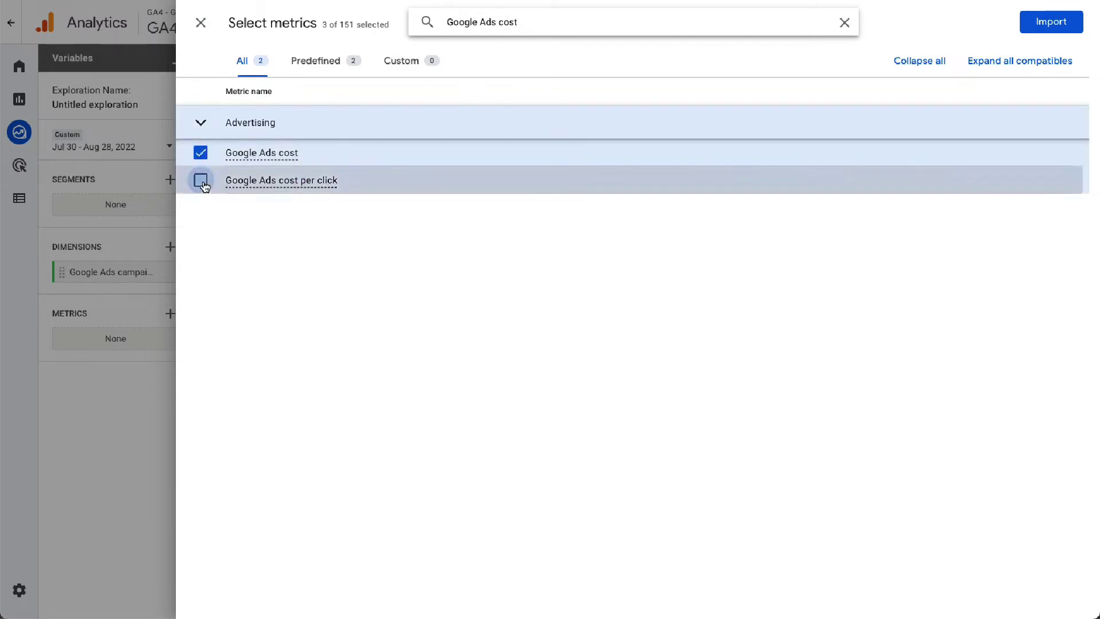
{"action": "type", "text": "eCommerce"}
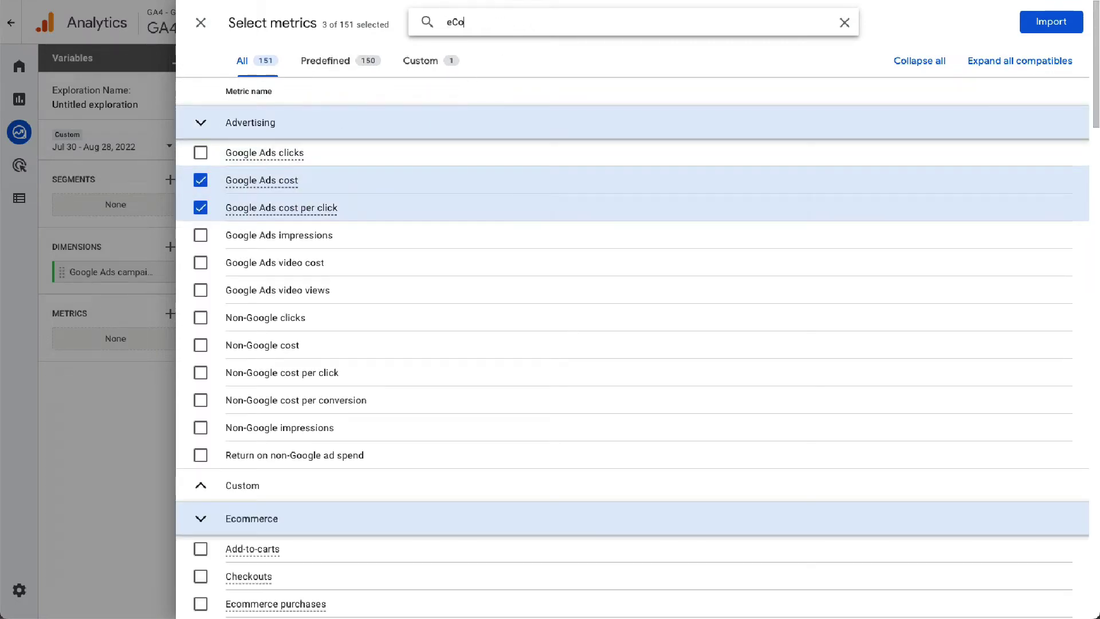
{"action": "left_click", "coordinate": [201, 263]}
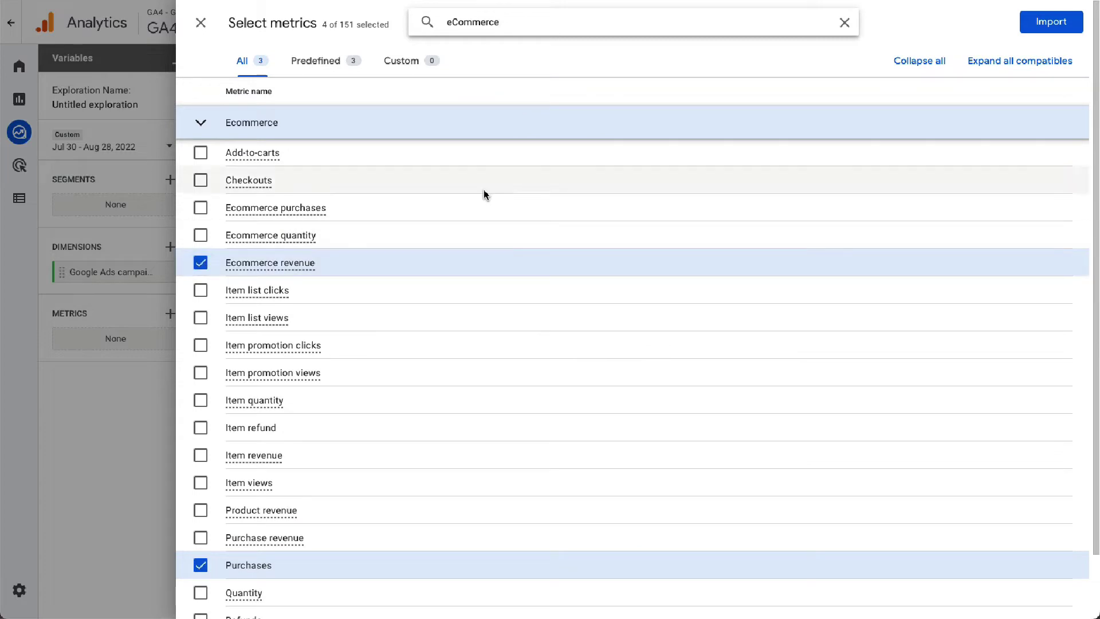
{"action": "left_click", "coordinate": [1051, 22]}
Step: Put Google Ads campaign in Rows and Purchases, cost, cost per click, Ecommerce revenue in Values
{"action": "left_click_drag", "start_coordinate": [86, 273], "coordinate": [235, 349]}
{"action": "left_click_drag", "start_coordinate": [343, 313], "coordinate": [357, 461]}
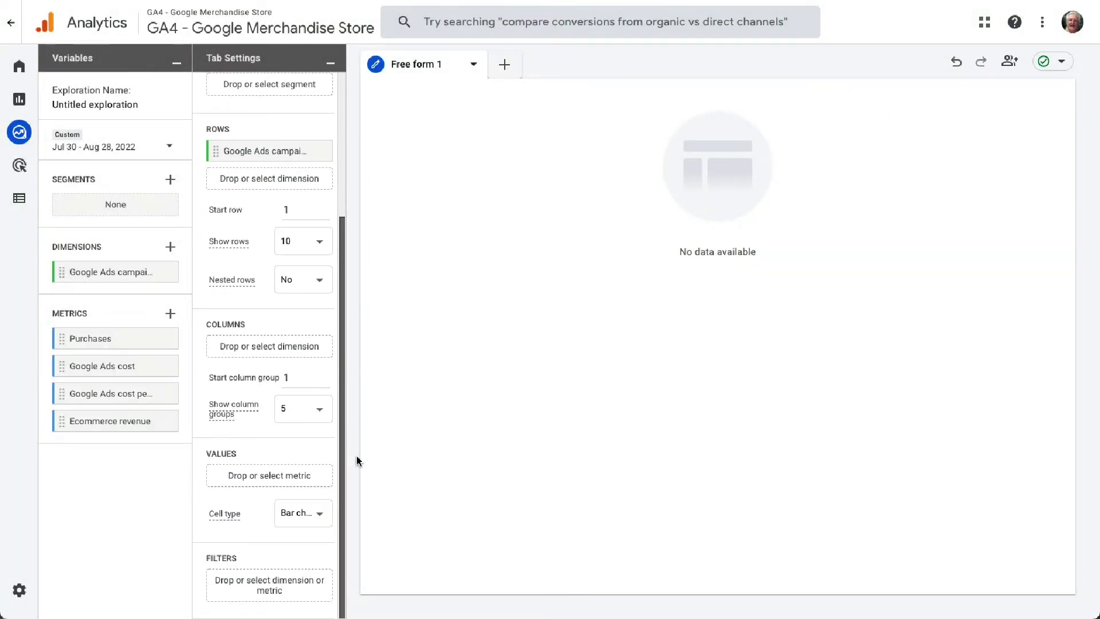
{"action": "left_click_drag", "start_coordinate": [90, 338], "coordinate": [230, 477]}
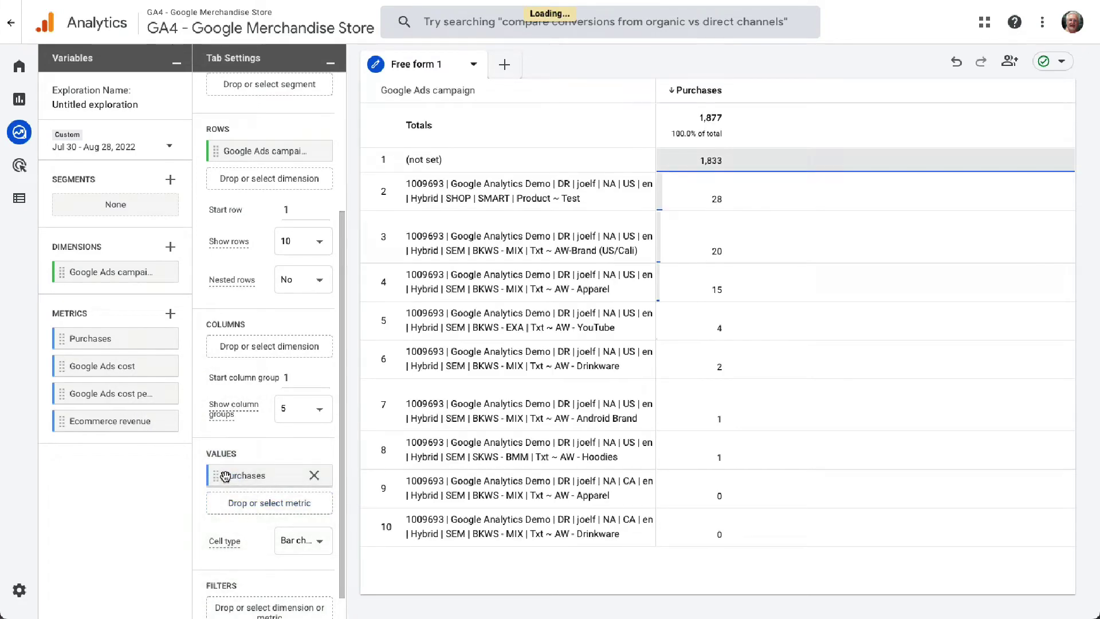
{"action": "left_click_drag", "start_coordinate": [61, 366], "coordinate": [229, 502]}
{"action": "left_click_drag", "start_coordinate": [86, 394], "coordinate": [229, 530]}
{"action": "left_click_drag", "start_coordinate": [86, 436], "coordinate": [229, 557]}
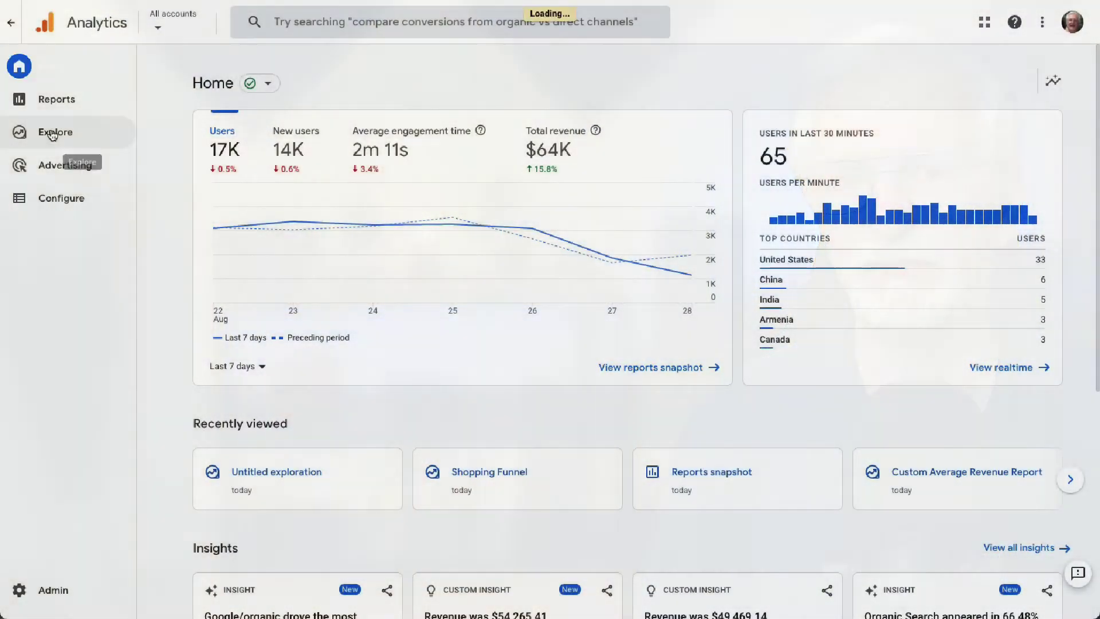
Step: Start a User lifetime template exploration and add First user source to Rows under medium
{"action": "left_click", "coordinate": [52, 134]}
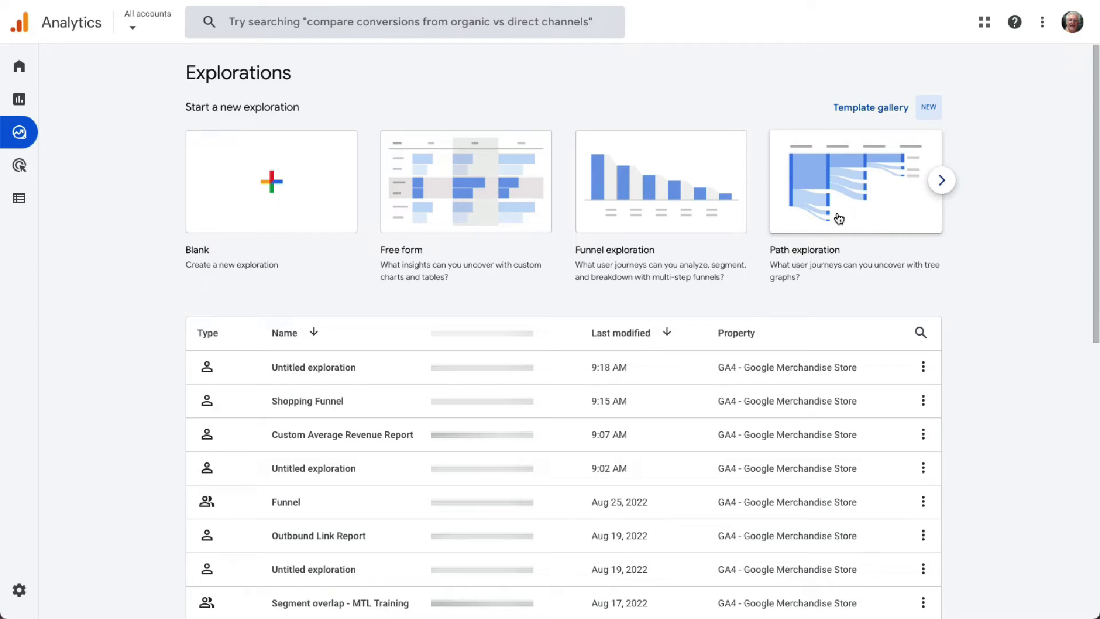
{"action": "left_click", "coordinate": [941, 181]}
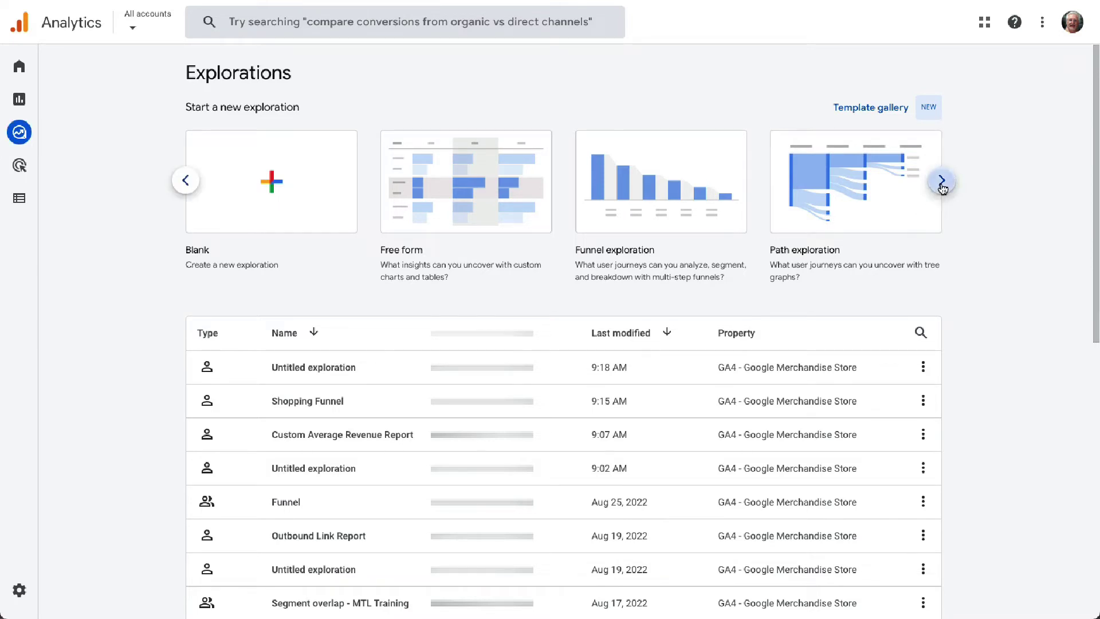
{"action": "left_click", "coordinate": [941, 180]}
{"action": "left_click", "coordinate": [942, 181]}
{"action": "left_click", "coordinate": [912, 198]}
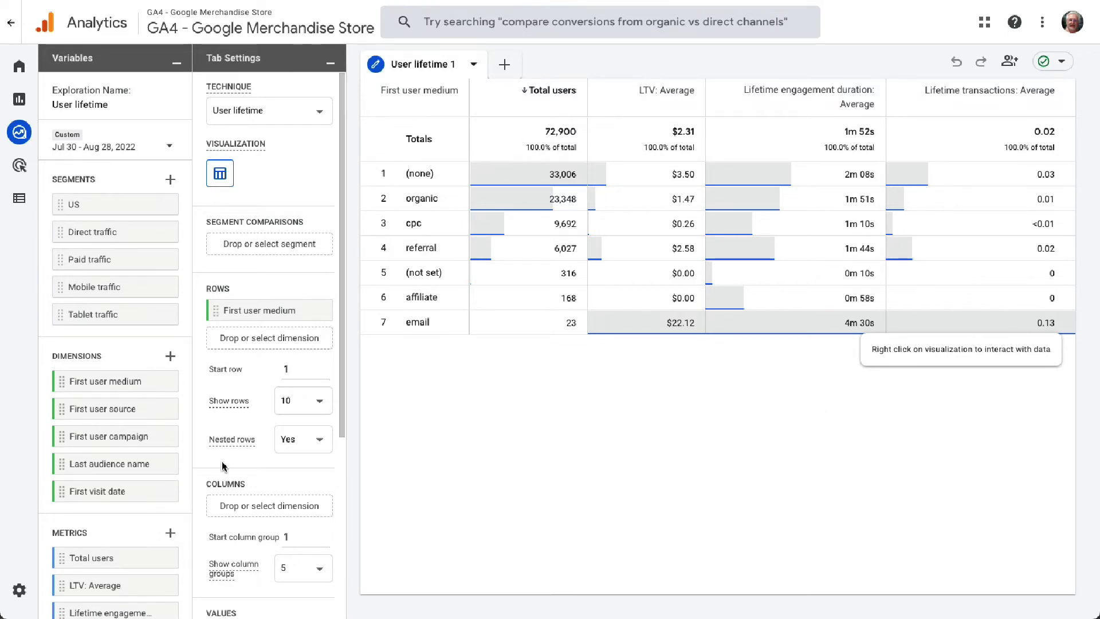
{"action": "scroll", "coordinate": [319, 395], "scroll_direction": "down", "scroll_amount": 2}
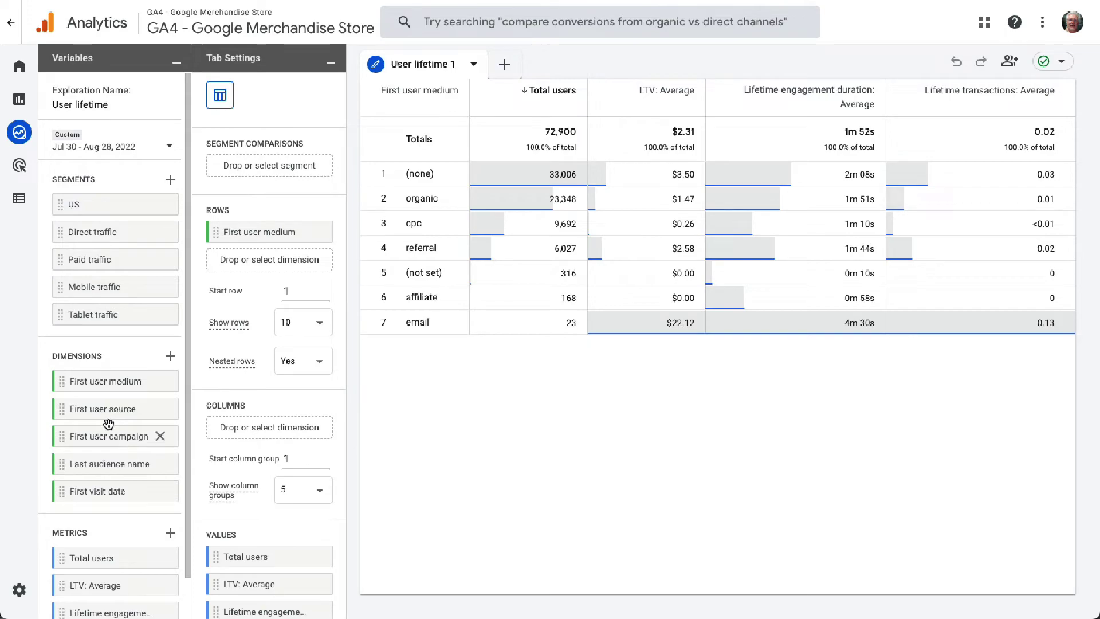
{"action": "left_click_drag", "start_coordinate": [63, 408], "coordinate": [240, 261]}
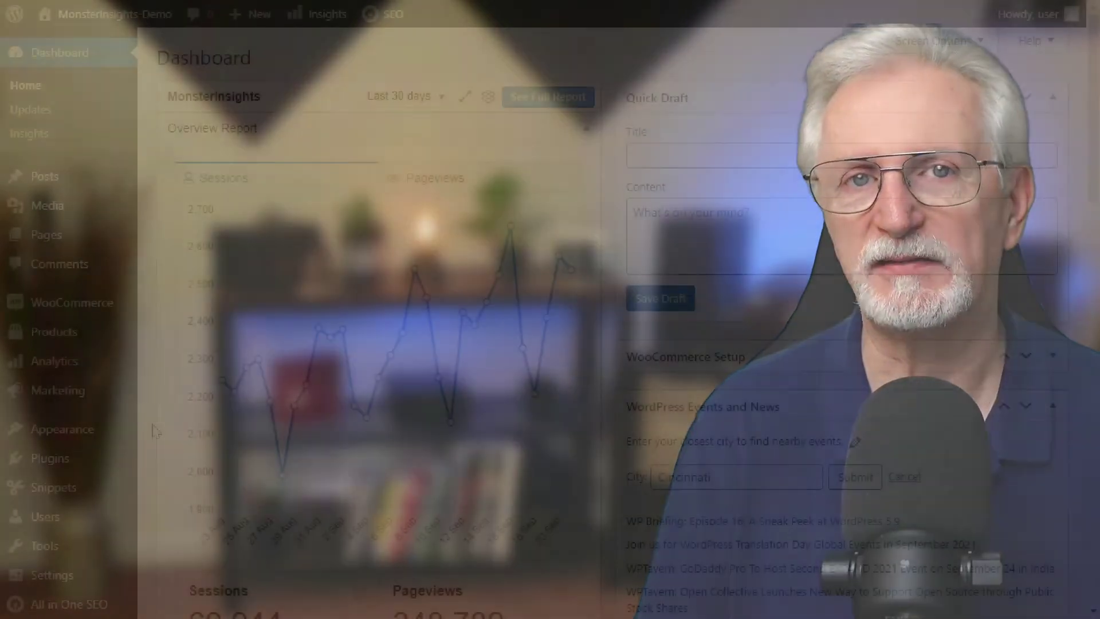
Step: Install the MonsterInsights Forms addon from the Addons list
{"action": "scroll", "coordinate": [154, 432], "scroll_direction": "down", "scroll_amount": 2}
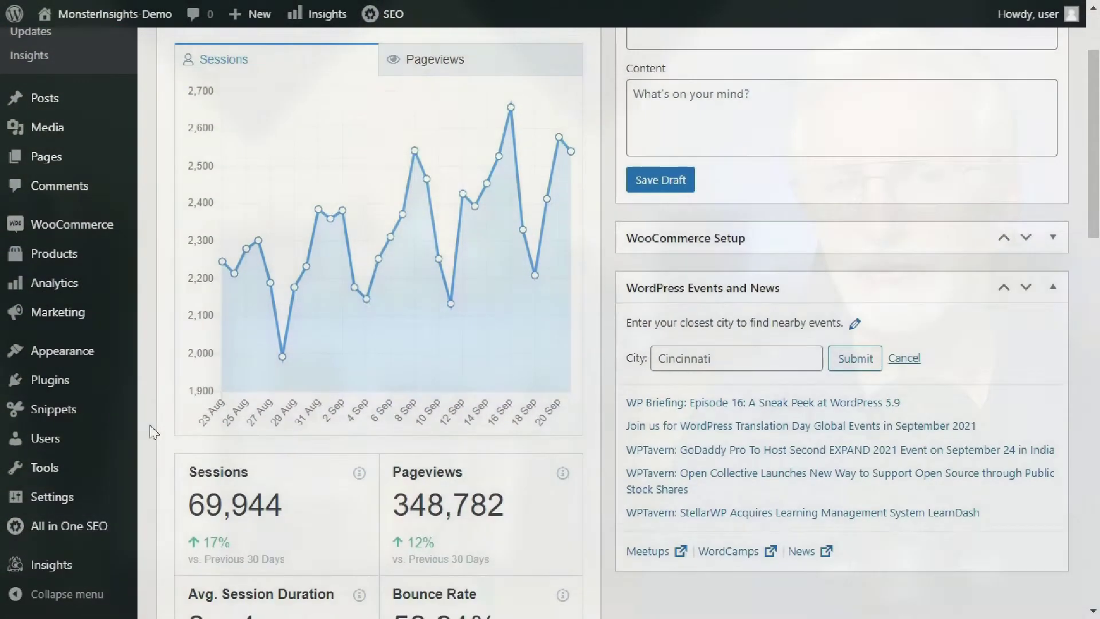
{"action": "mouse_move", "coordinate": [49, 580]}
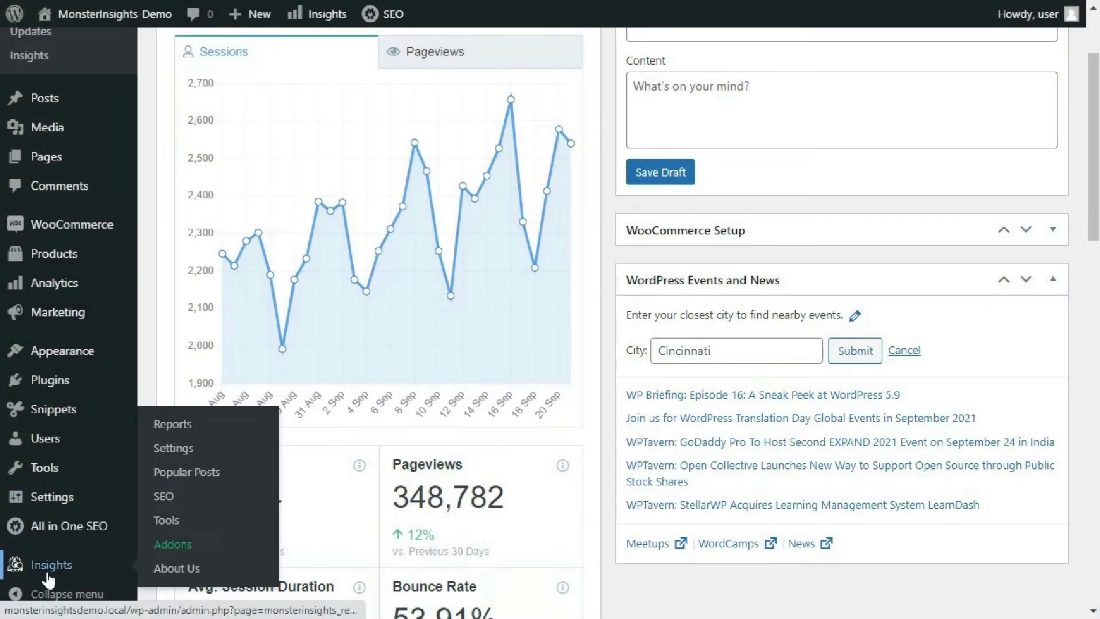
{"action": "left_click", "coordinate": [177, 548]}
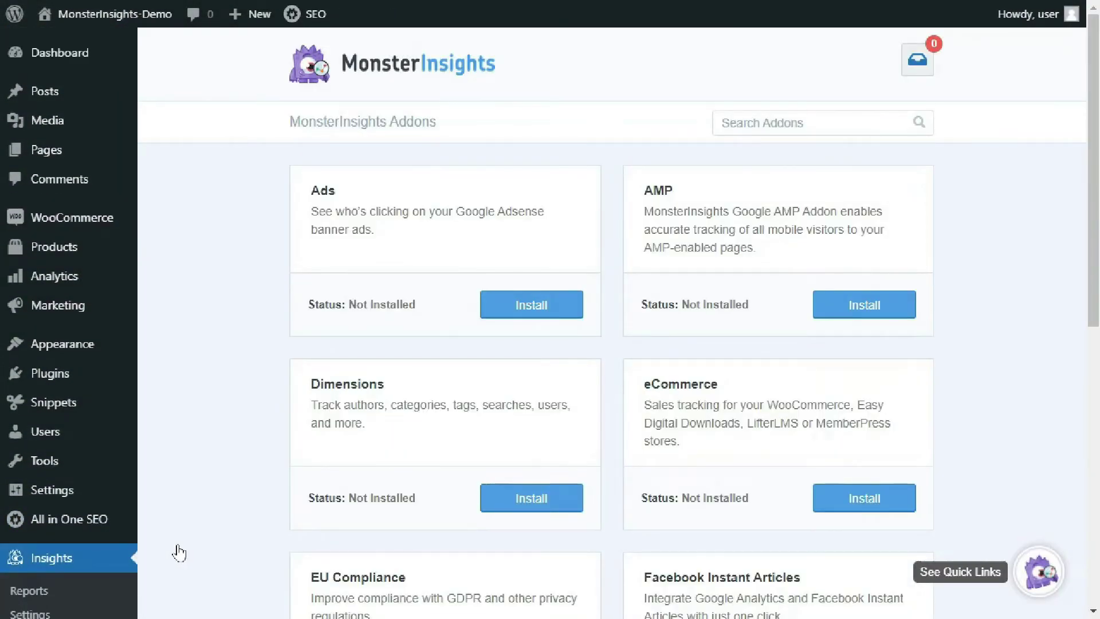
{"action": "scroll", "coordinate": [179, 553], "scroll_direction": "down", "scroll_amount": 10}
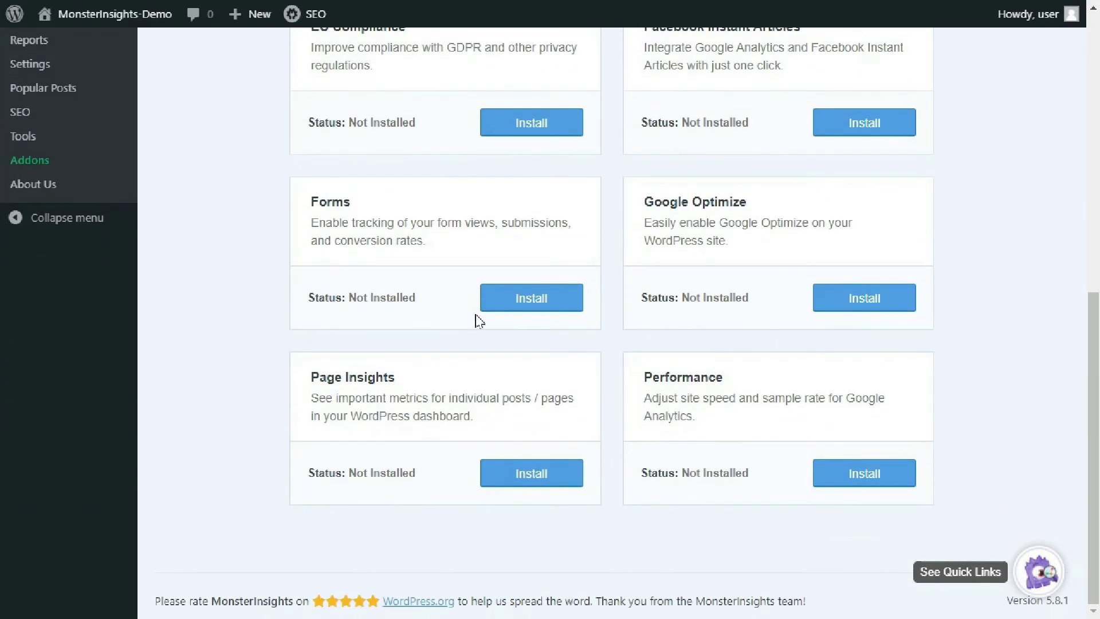
{"action": "left_click", "coordinate": [510, 305]}
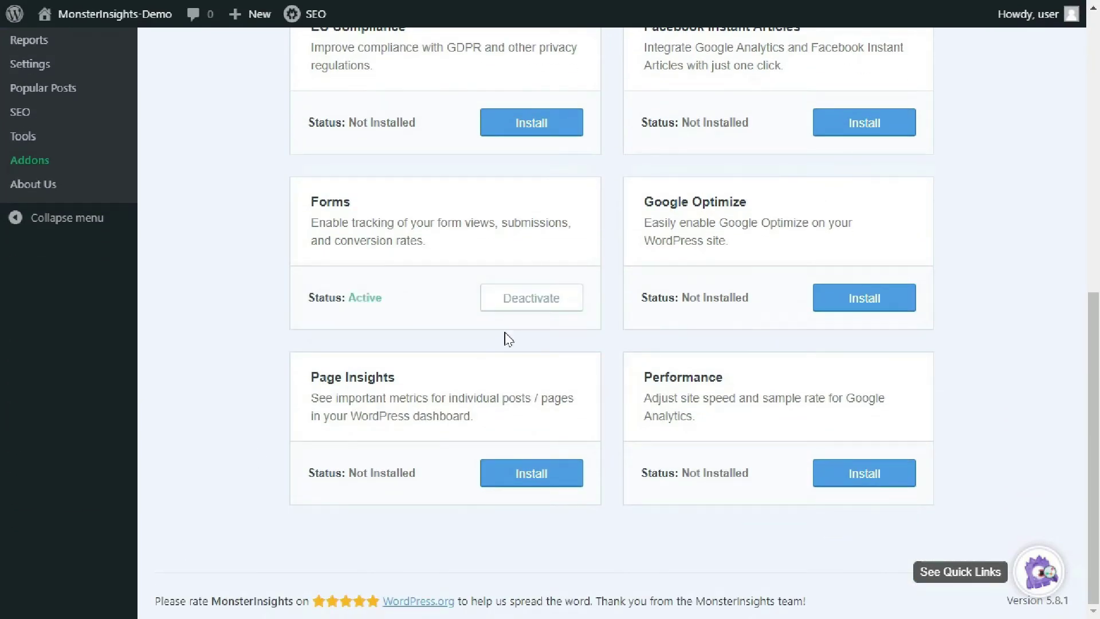
Step: View the MonsterInsights Forms report on both sites
{"action": "scroll", "coordinate": [211, 344], "scroll_direction": "up", "scroll_amount": 4}
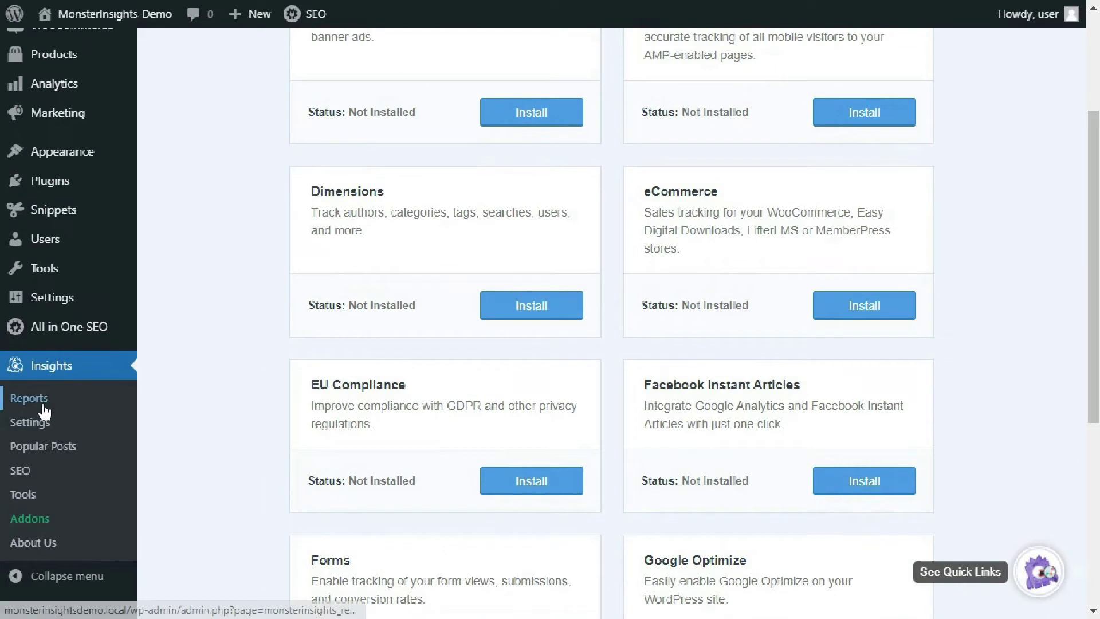
{"action": "left_click", "coordinate": [23, 394]}
{"action": "left_click", "coordinate": [593, 131]}
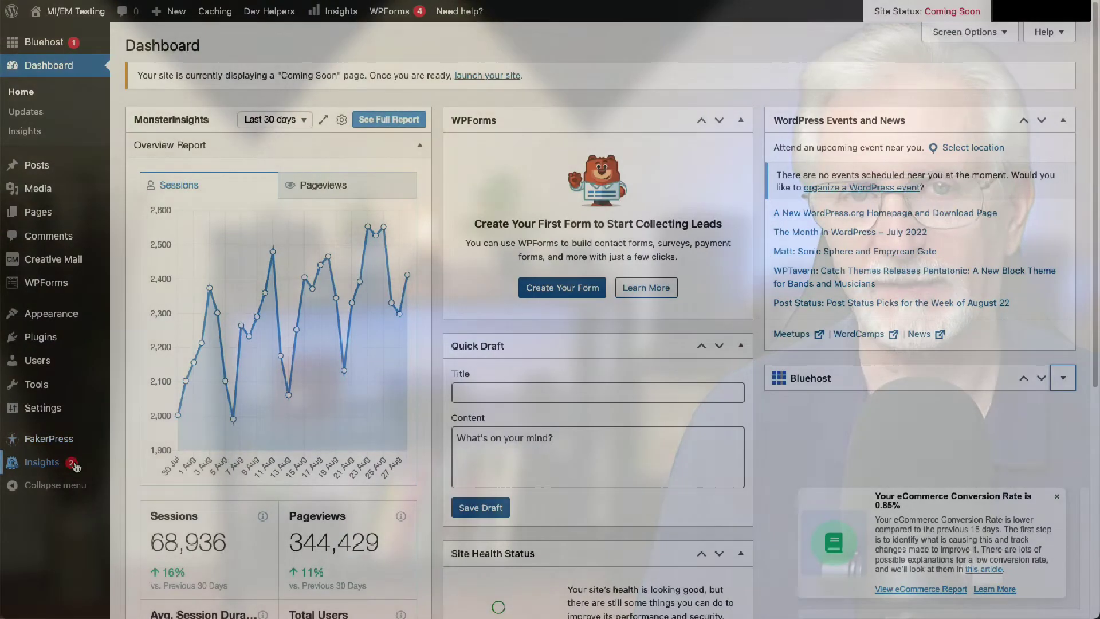
{"action": "mouse_move", "coordinate": [73, 468]}
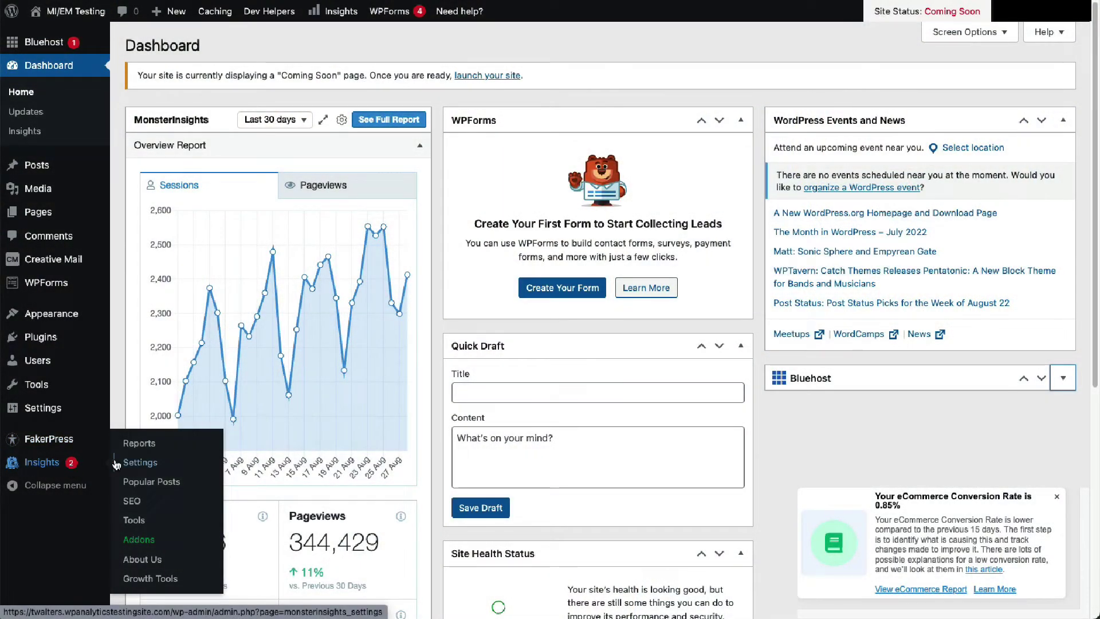
{"action": "left_click", "coordinate": [139, 445]}
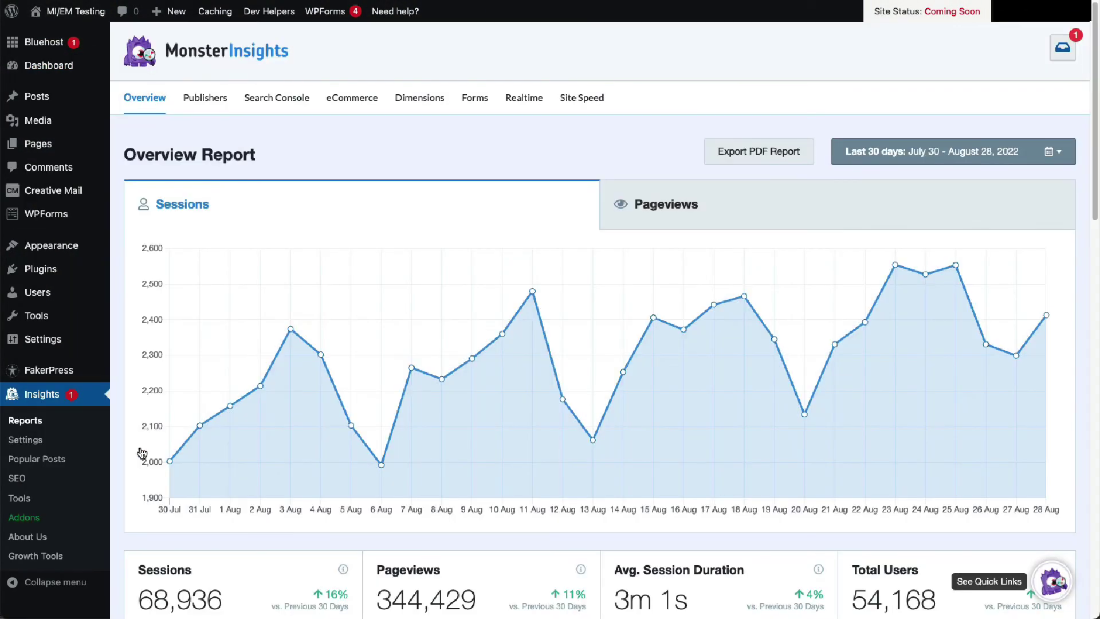
{"action": "left_click", "coordinate": [485, 103]}
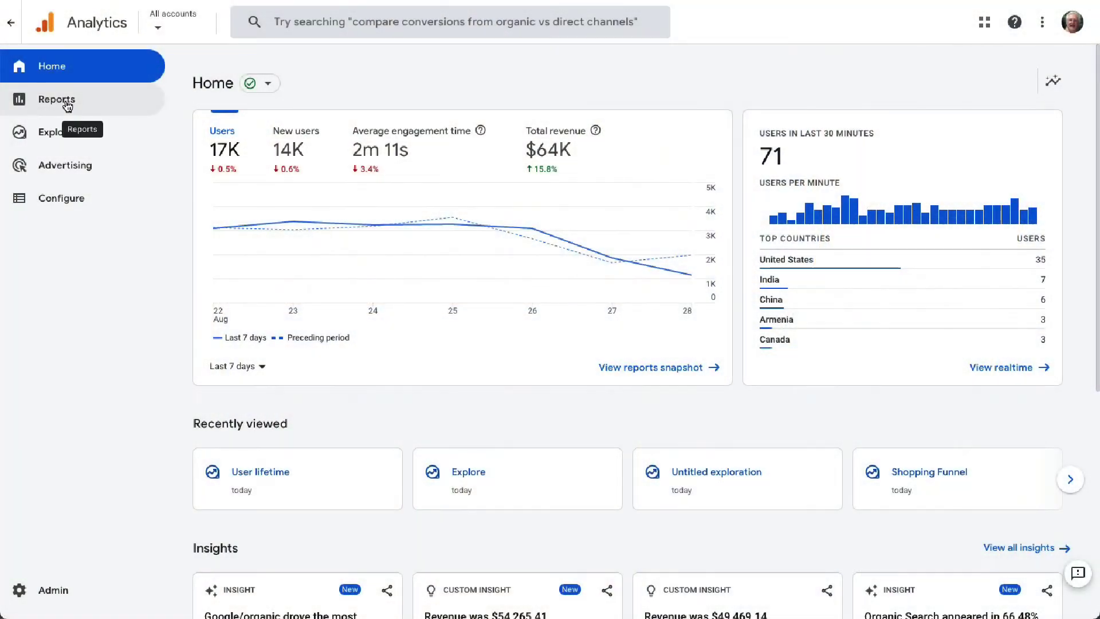
Step: Show Acquisition > Traffic acquisition with its Conversions column limited to the purchase event
{"action": "left_click", "coordinate": [65, 99]}
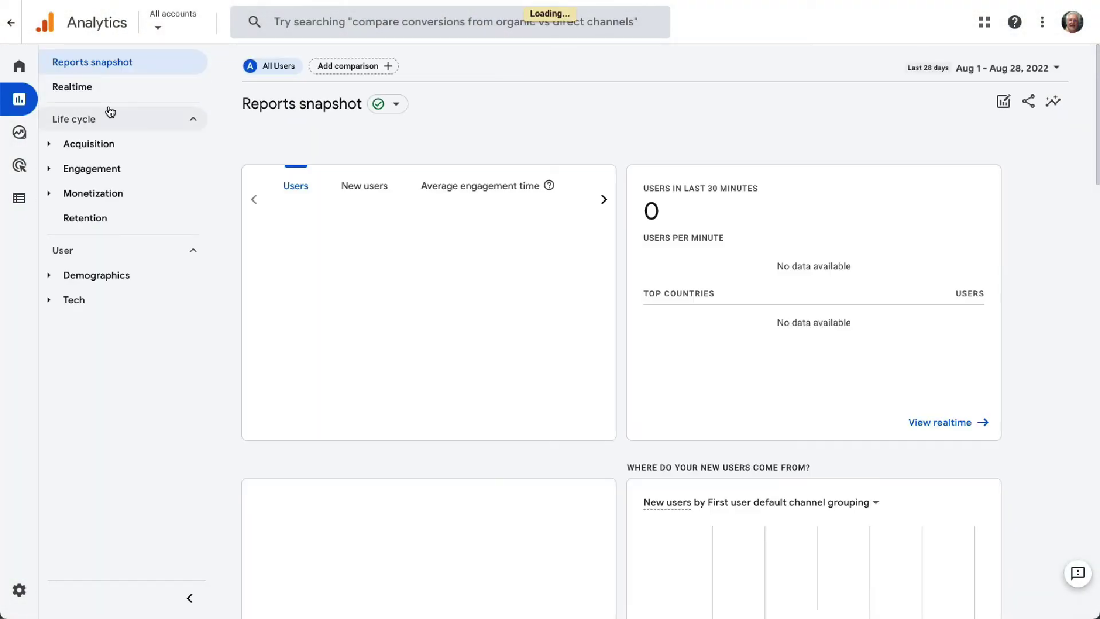
{"action": "left_click", "coordinate": [97, 147]}
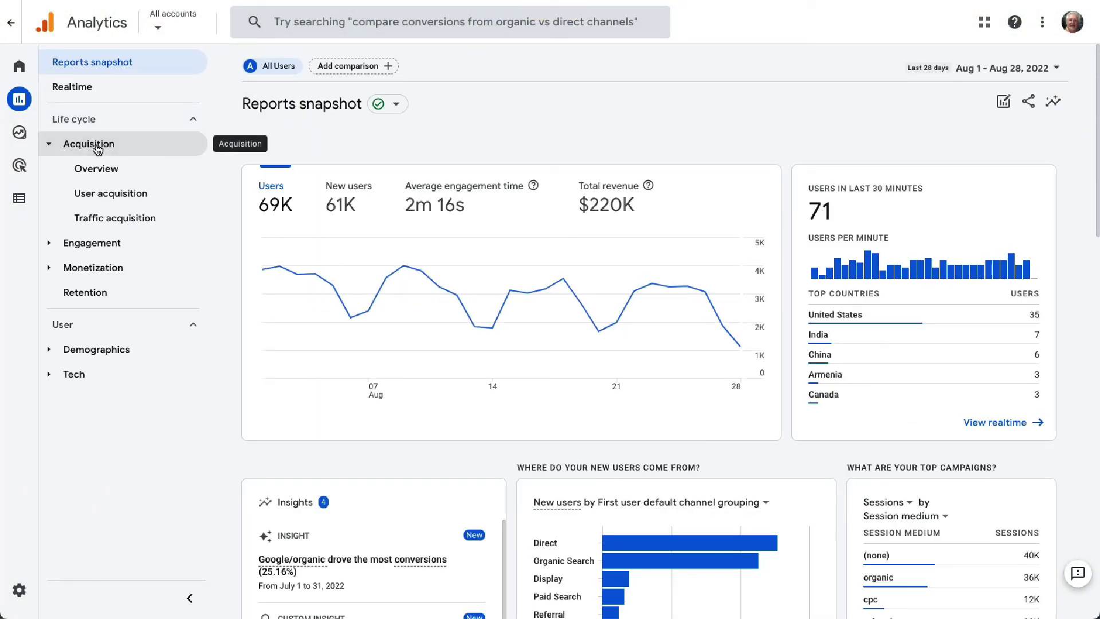
{"action": "left_click", "coordinate": [84, 219]}
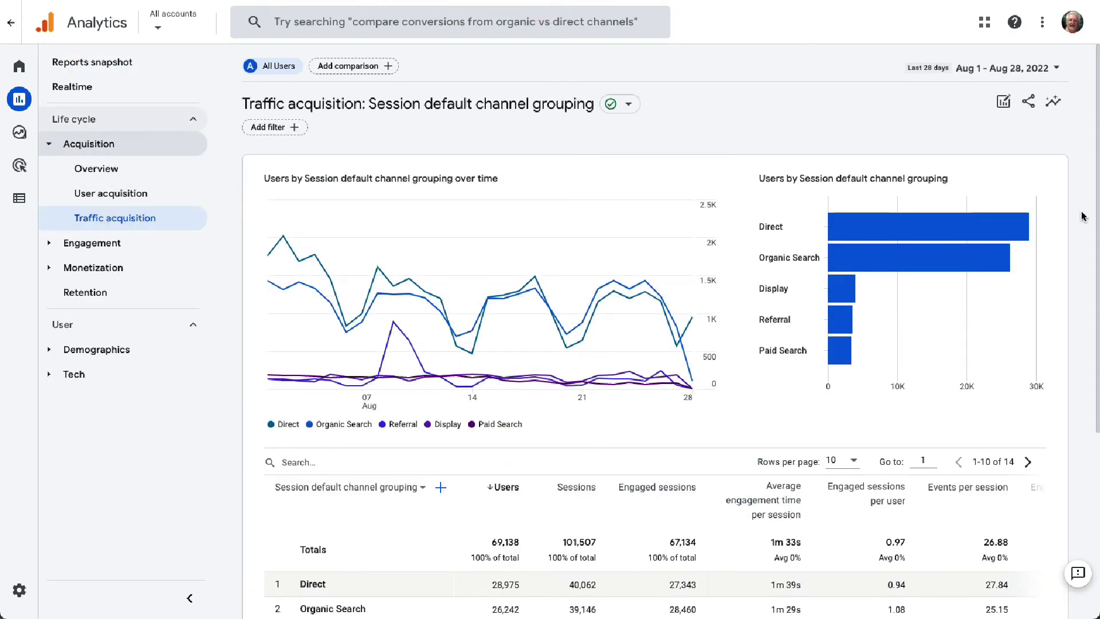
{"action": "scroll", "coordinate": [1082, 217], "scroll_direction": "down", "scroll_amount": 2}
{"action": "scroll", "coordinate": [1083, 217], "scroll_direction": "down", "scroll_amount": 5}
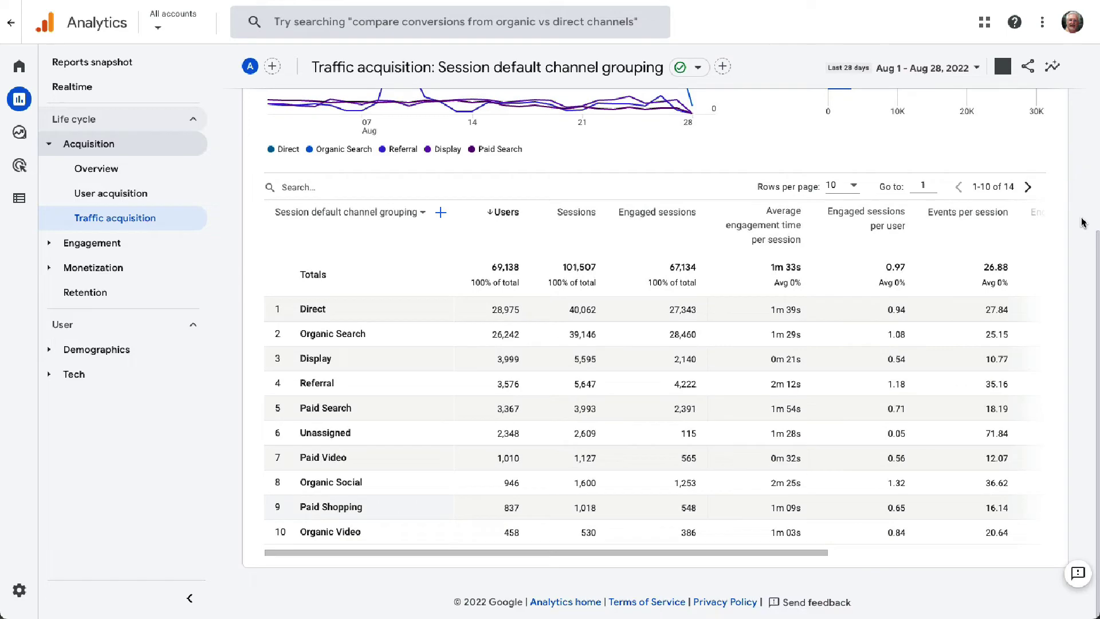
{"action": "left_click_drag", "start_coordinate": [713, 553], "coordinate": [971, 549]}
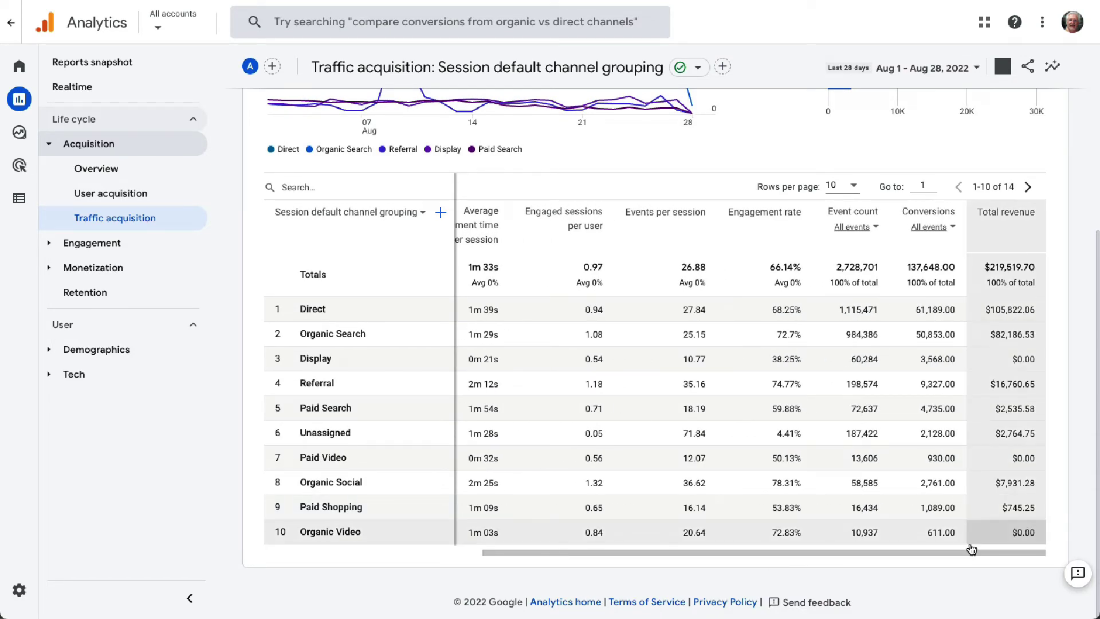
{"action": "left_click", "coordinate": [930, 227]}
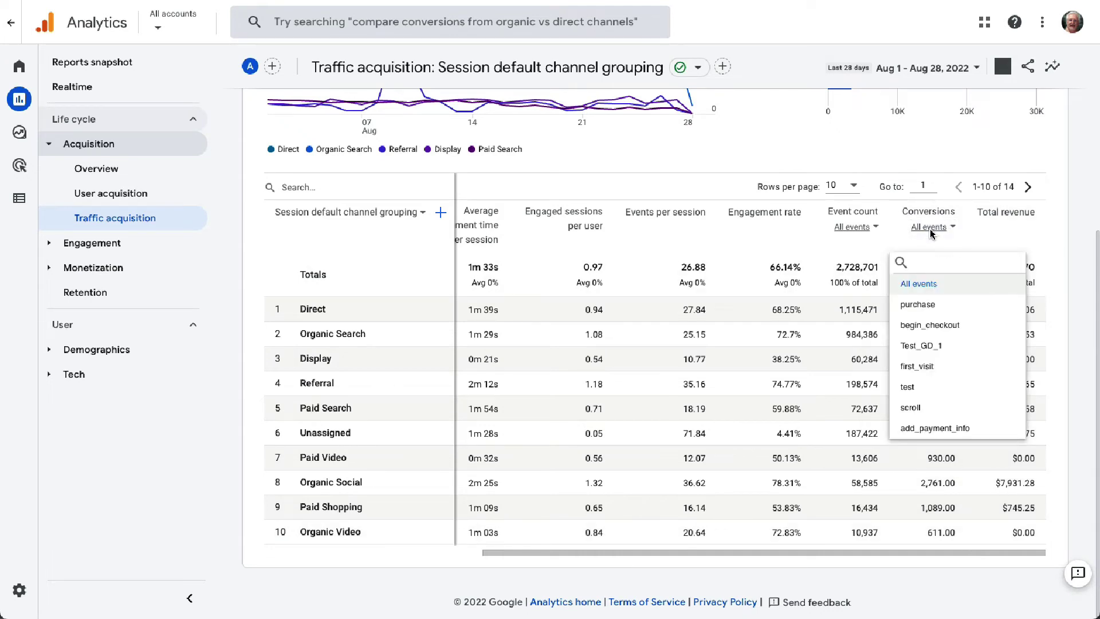
{"action": "left_click", "coordinate": [936, 308]}
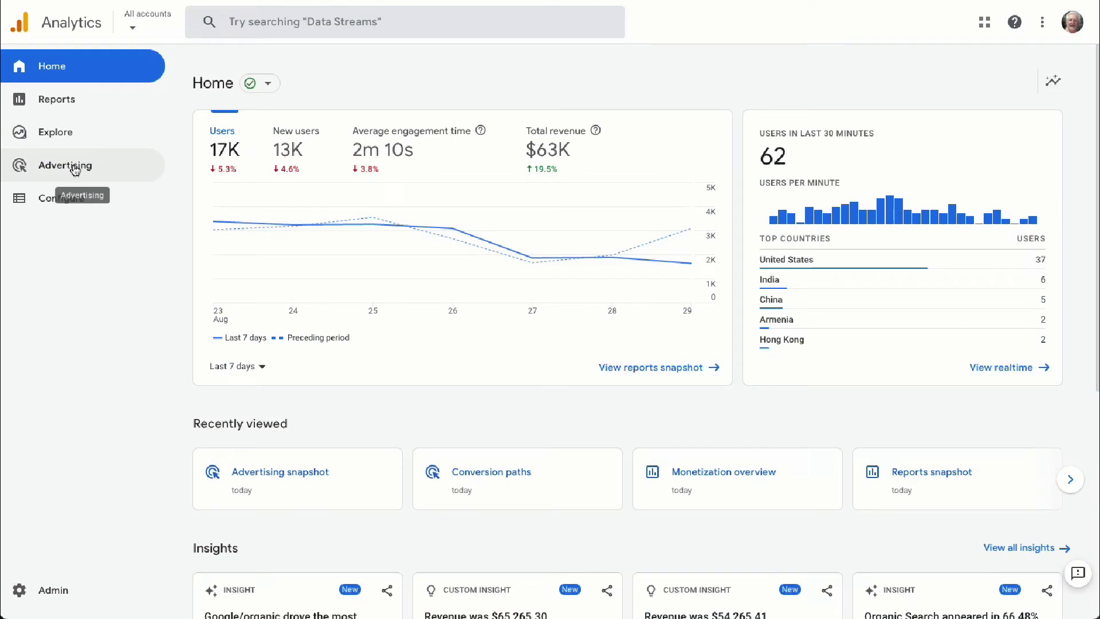
Step: Open Advertising > Attribution > Conversion paths to see early, mid and late touchpoints by channel
{"action": "left_click", "coordinate": [74, 169]}
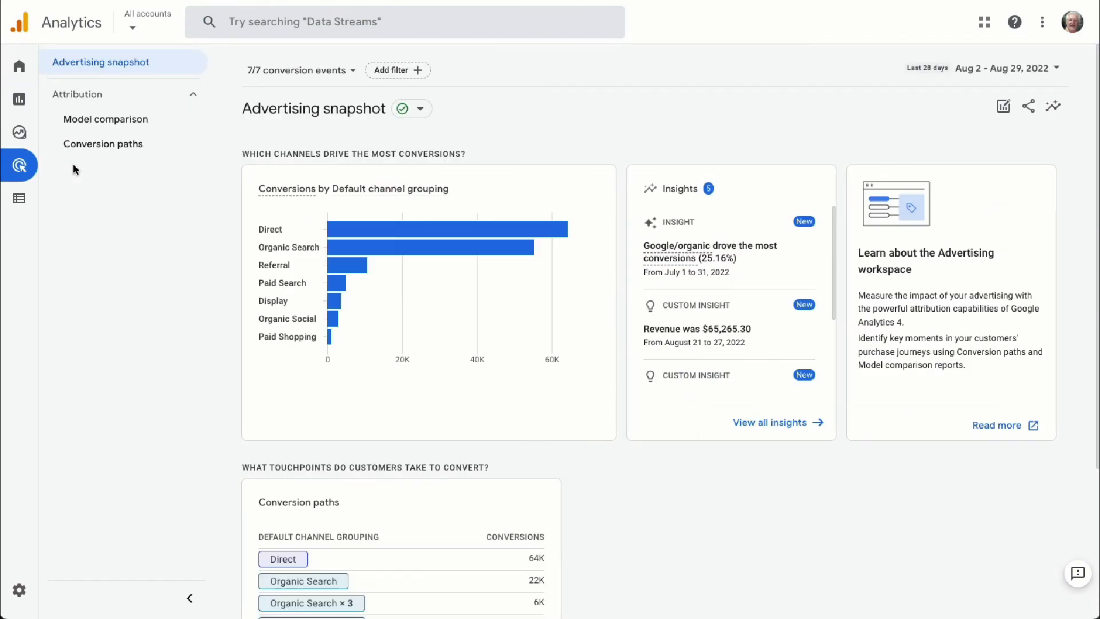
{"action": "scroll", "coordinate": [601, 521], "scroll_direction": "down", "scroll_amount": 4}
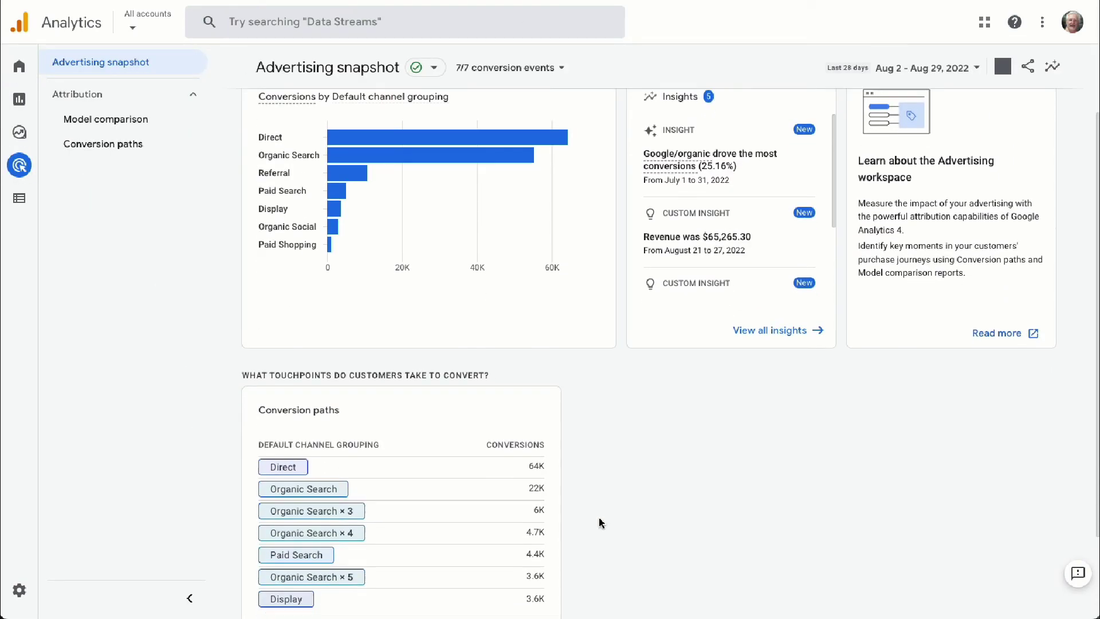
{"action": "left_click", "coordinate": [491, 536]}
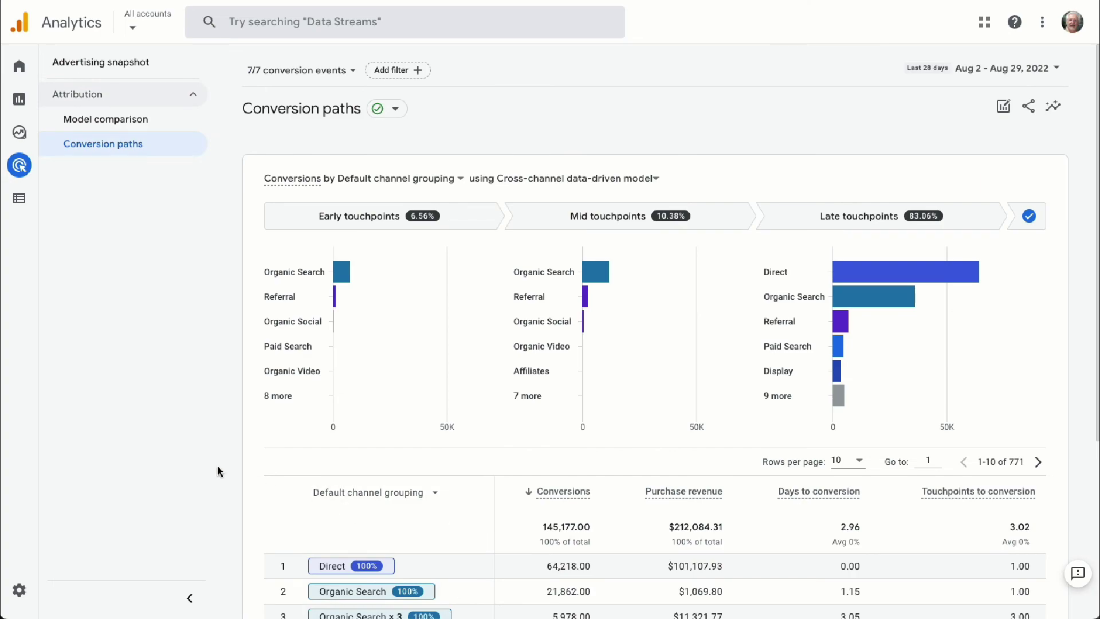
{"action": "scroll", "coordinate": [218, 471], "scroll_direction": "down", "scroll_amount": 5}
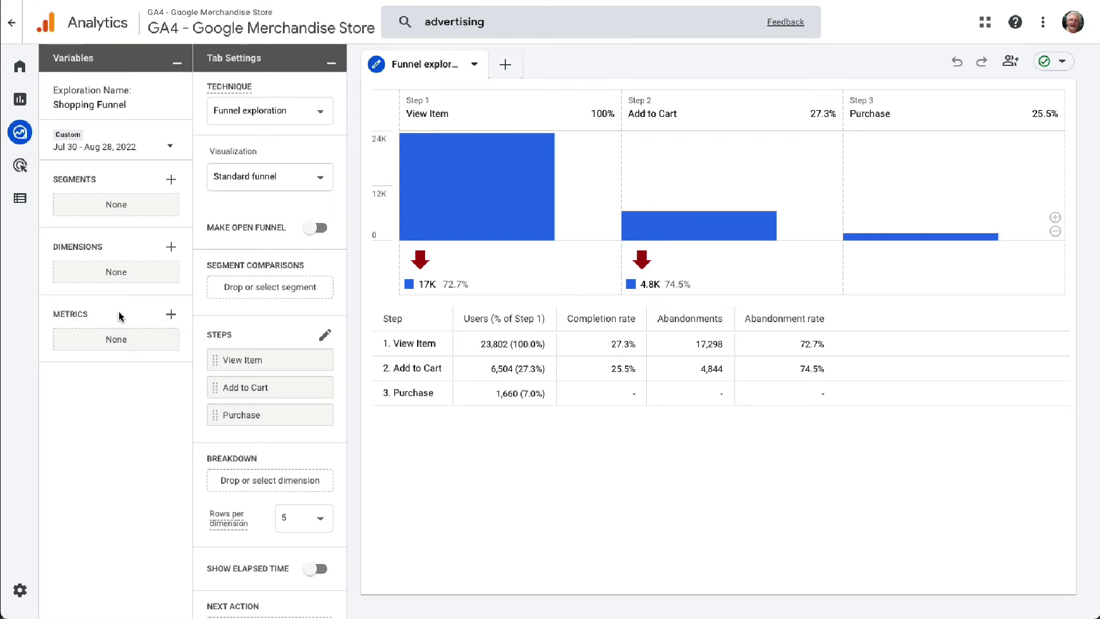
Step: Import the New / established dimension and set it as the funnel's Breakdown
{"action": "left_click", "coordinate": [171, 250]}
{"action": "left_click", "coordinate": [495, 23]}
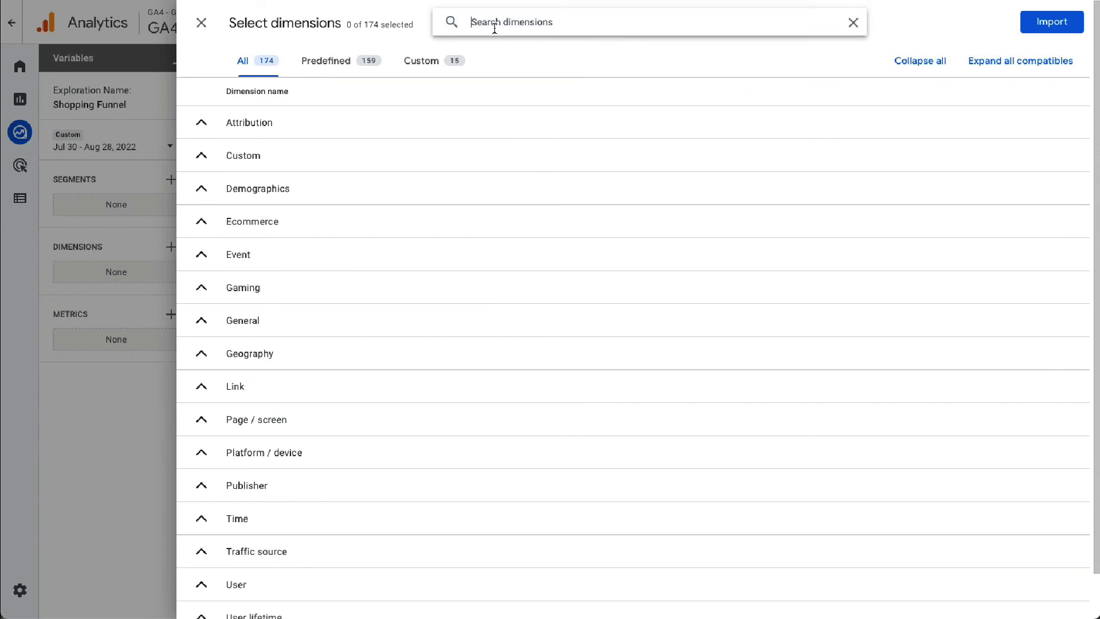
{"action": "type", "text": "new"}
{"action": "left_click", "coordinate": [202, 152]}
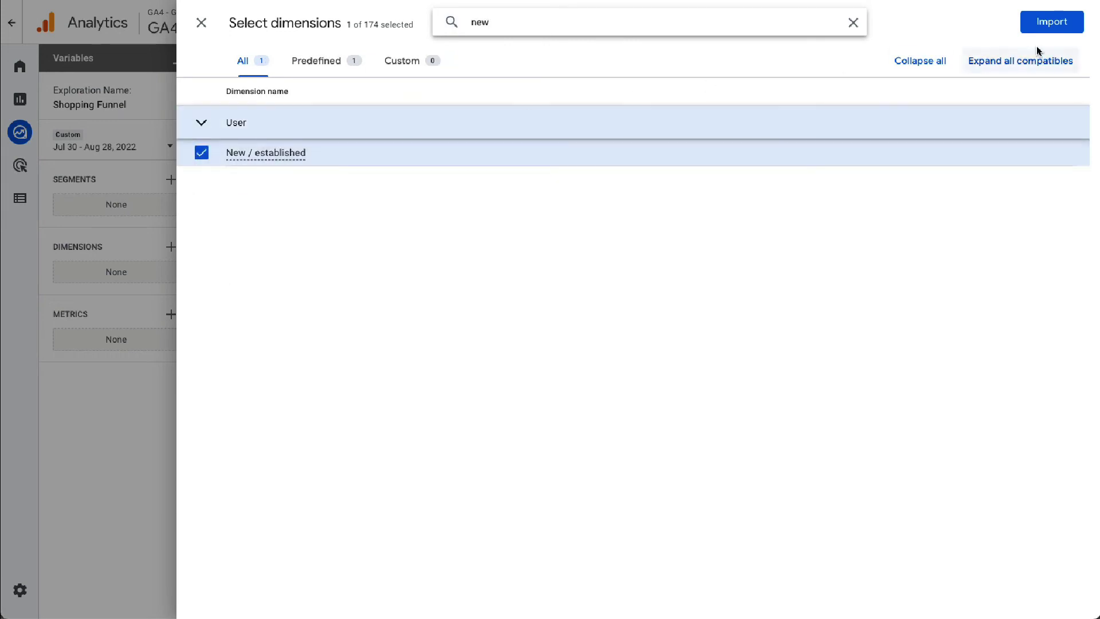
{"action": "left_click", "coordinate": [1047, 24]}
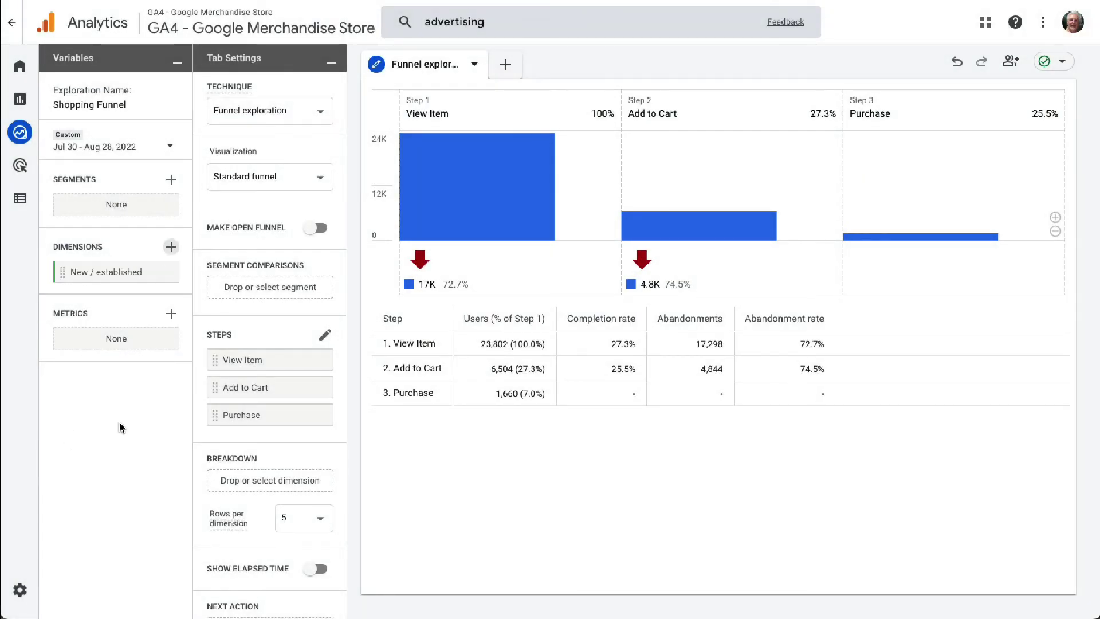
{"action": "left_click_drag", "start_coordinate": [93, 270], "coordinate": [230, 480]}
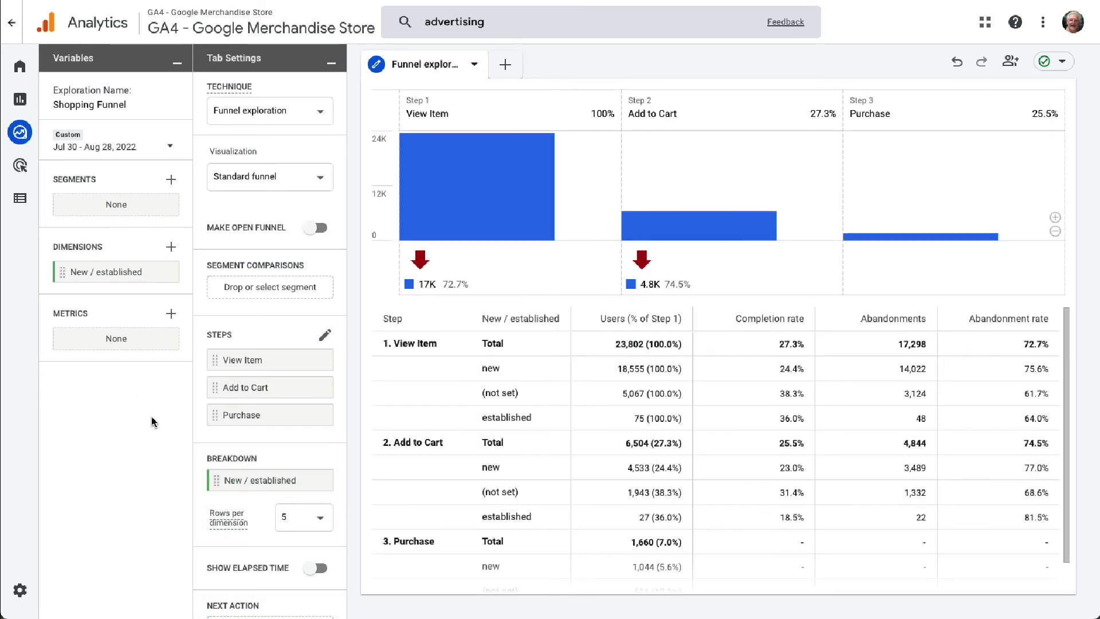